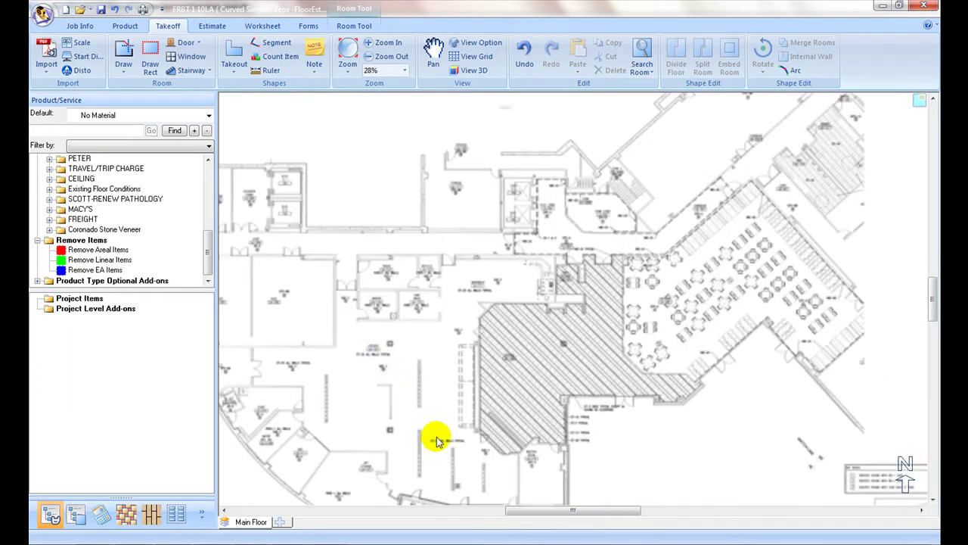
# Zoom to about 61% on the ELEC rooms beside the curved wall and pick Draw Rect.
pyautogui.moveTo(525, 512)
pyautogui.mouseDown()
pyautogui.moveTo(507, 519)
pyautogui.moveTo(512, 511)
pyautogui.mouseUp()
pyautogui.scroll(2, 378, 428)
pyautogui.scroll(1, 490, 469)
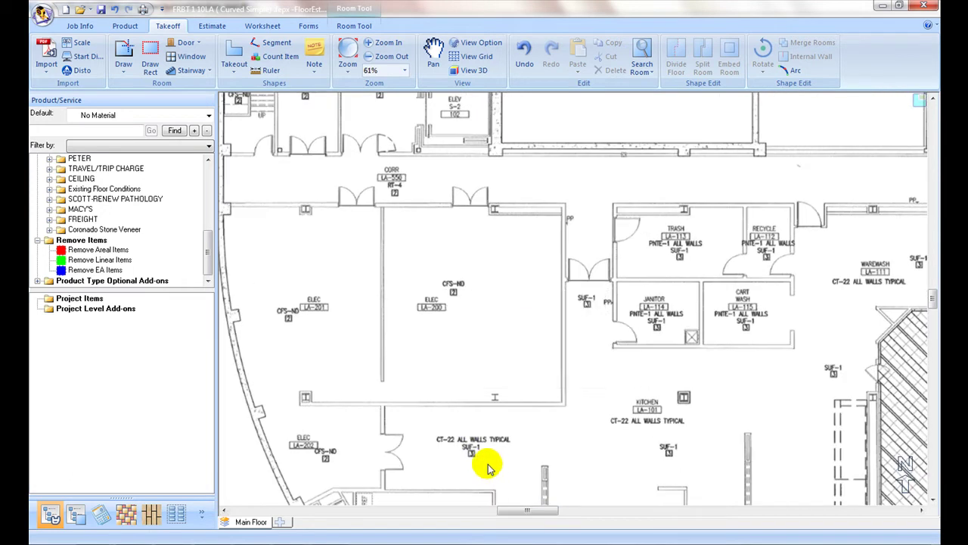
pyautogui.click(150, 52)
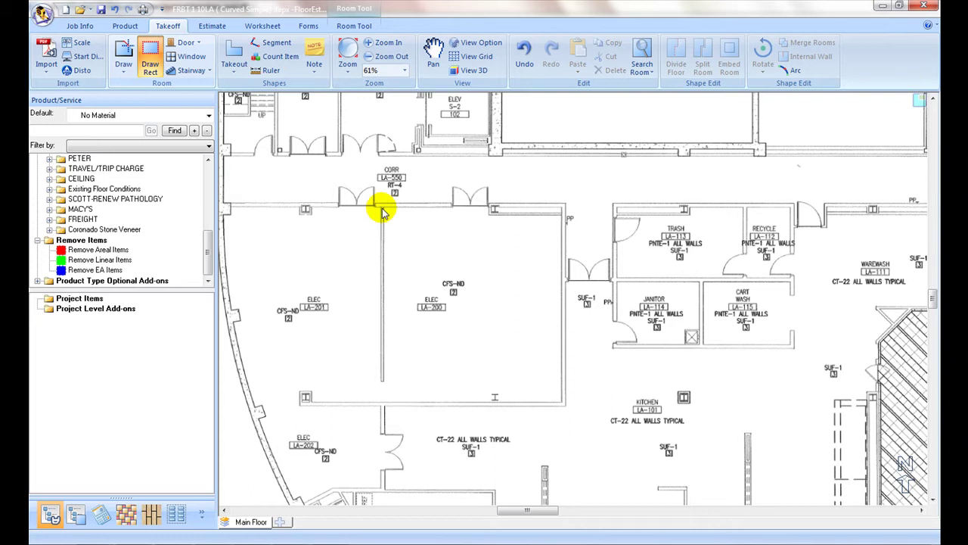
# Draw rectangles over ELEC LA-200 (30'3" × 32'8") and the elevator lobby (13'9" × 23'2").
pyautogui.moveTo(385, 210)
pyautogui.mouseDown()
pyautogui.moveTo(484, 283)
pyautogui.moveTo(562, 404)
pyautogui.mouseUp()
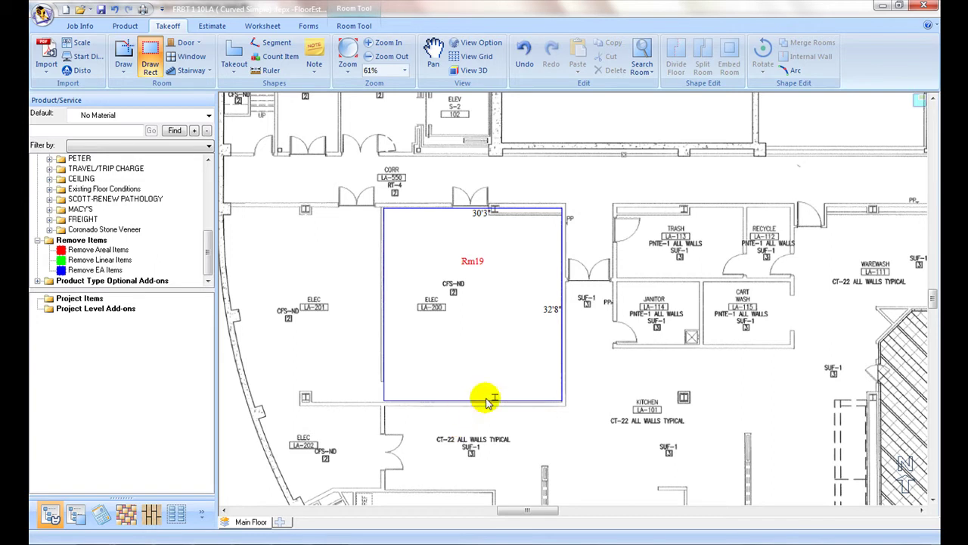
pyautogui.scroll(-2, 538, 340)
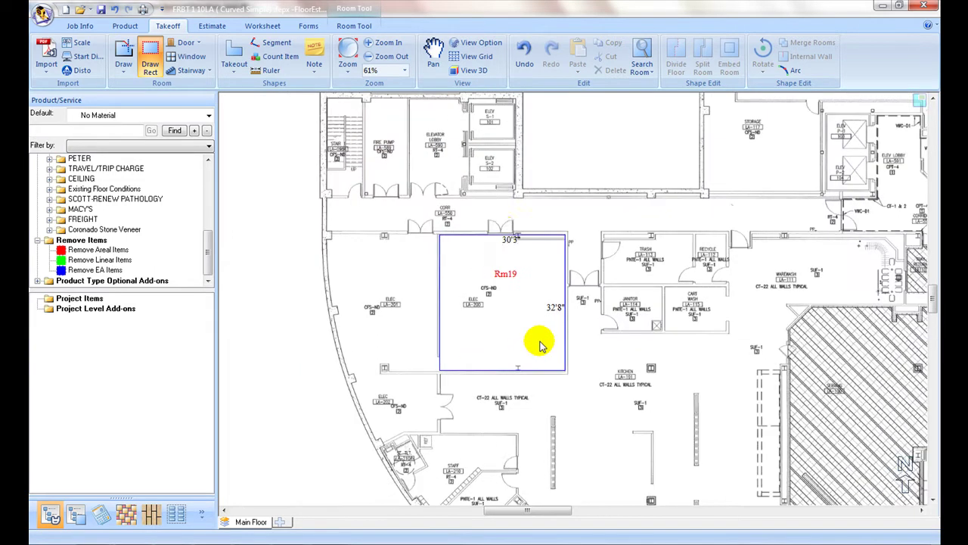
pyautogui.moveTo(409, 100); pyautogui.dragTo(464, 193)
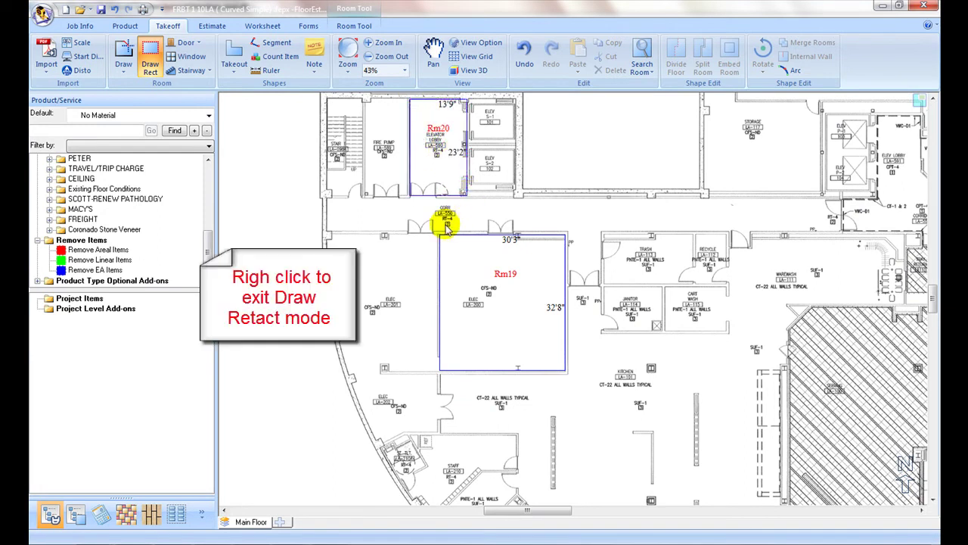
pyautogui.rightClick(261, 188)
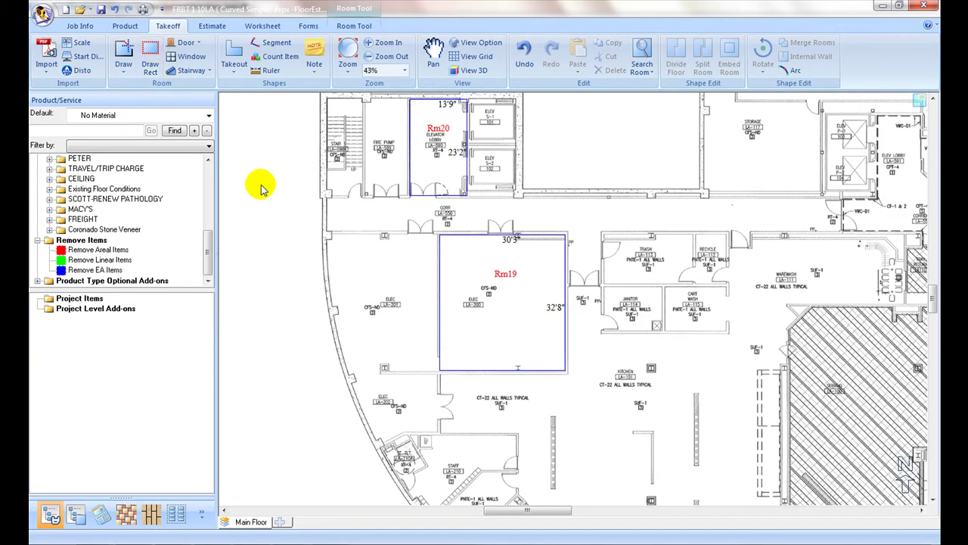
pyautogui.click(124, 50)
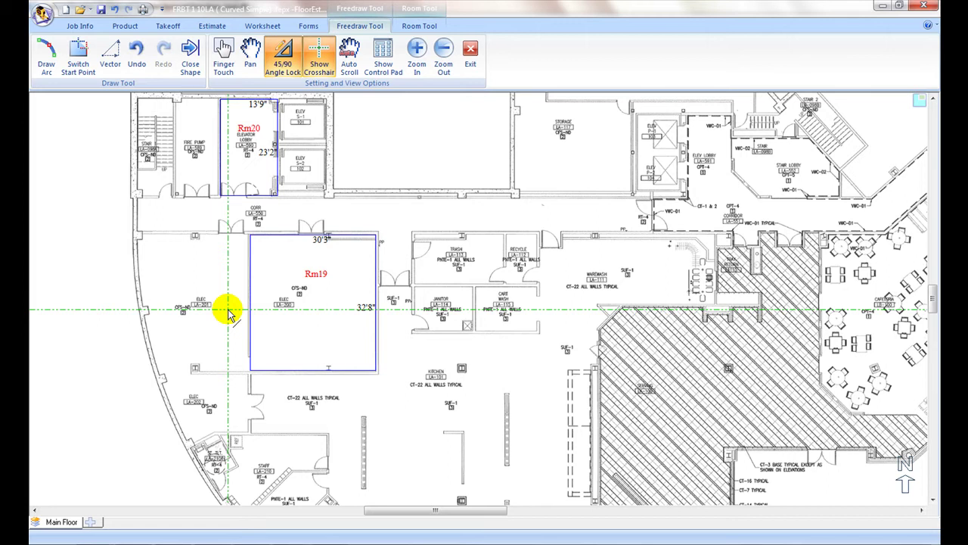
# Shift the plan view to bring its left edge into sight for free drawing.
pyautogui.moveTo(378, 511)
pyautogui.mouseDown()
pyautogui.moveTo(328, 512)
pyautogui.moveTo(407, 512)
pyautogui.moveTo(387, 529)
pyautogui.moveTo(378, 515)
pyautogui.mouseUp()
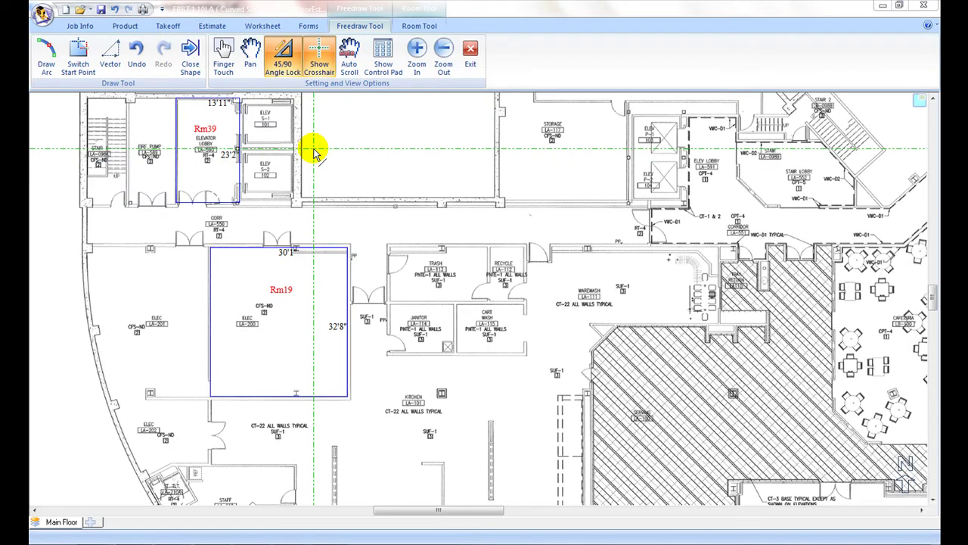
# Trace the corridor's corners, including 123'10", 21'9" and 30'10" walls, and close it as Rm44.
pyautogui.click(87, 208)
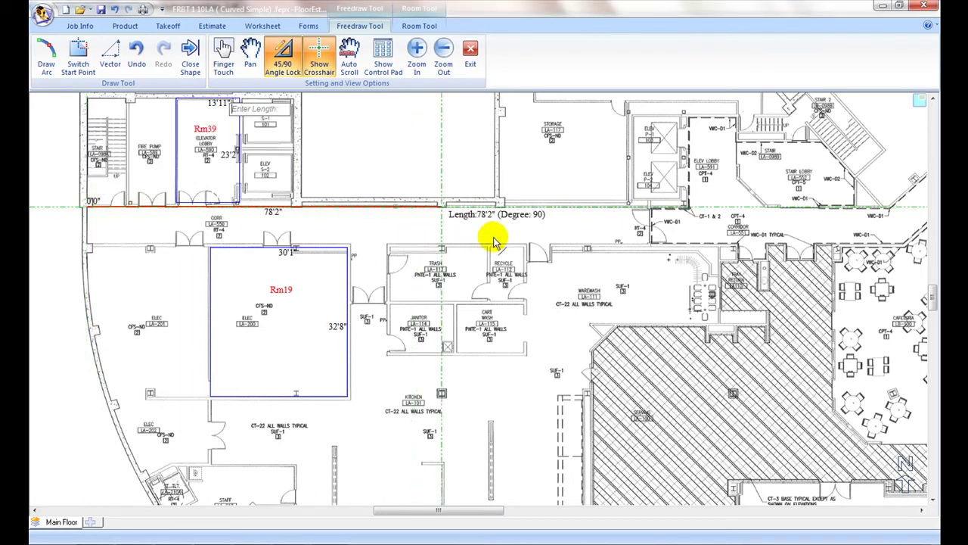
pyautogui.click(649, 207)
pyautogui.click(649, 243)
pyautogui.click(552, 244)
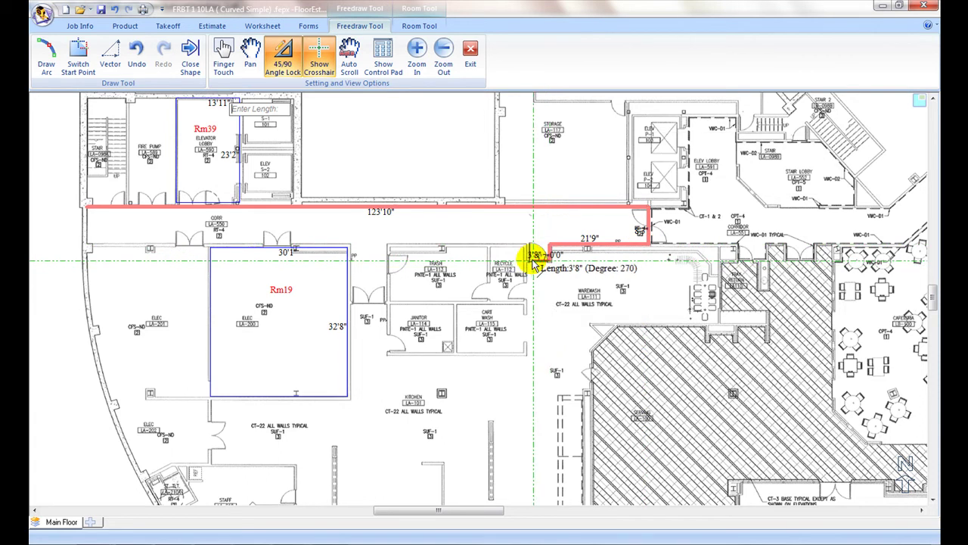
pyautogui.click(530, 257)
pyautogui.click(525, 249)
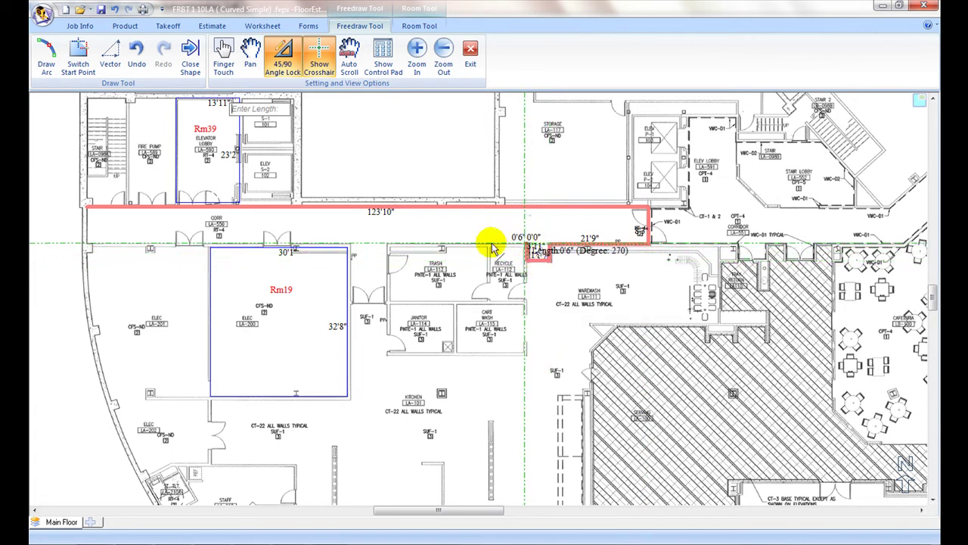
pyautogui.click(388, 245)
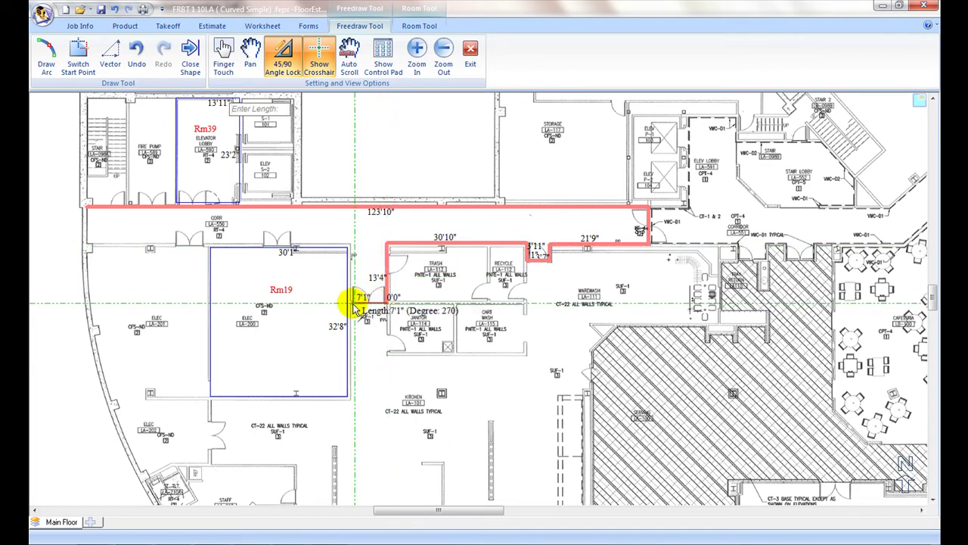
pyautogui.click(352, 295)
pyautogui.click(351, 244)
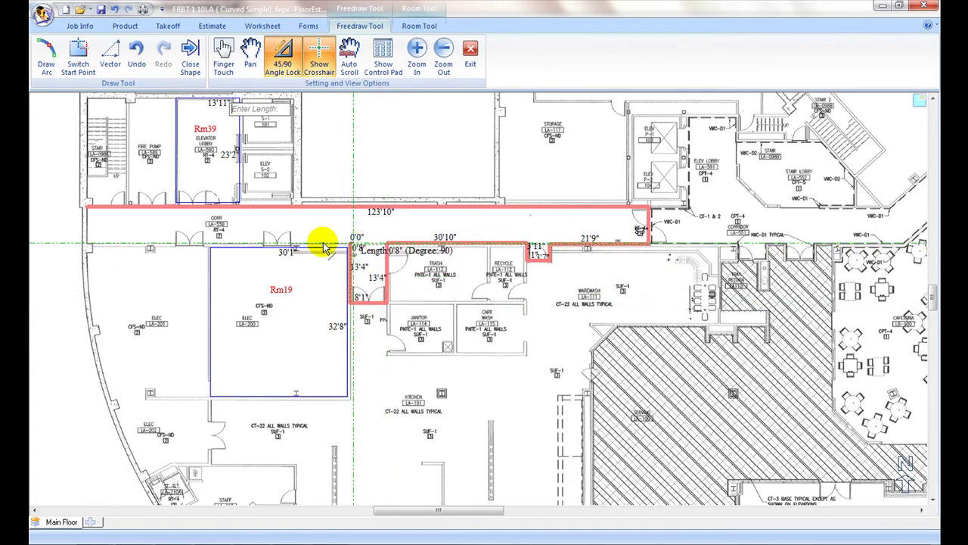
pyautogui.click(88, 244)
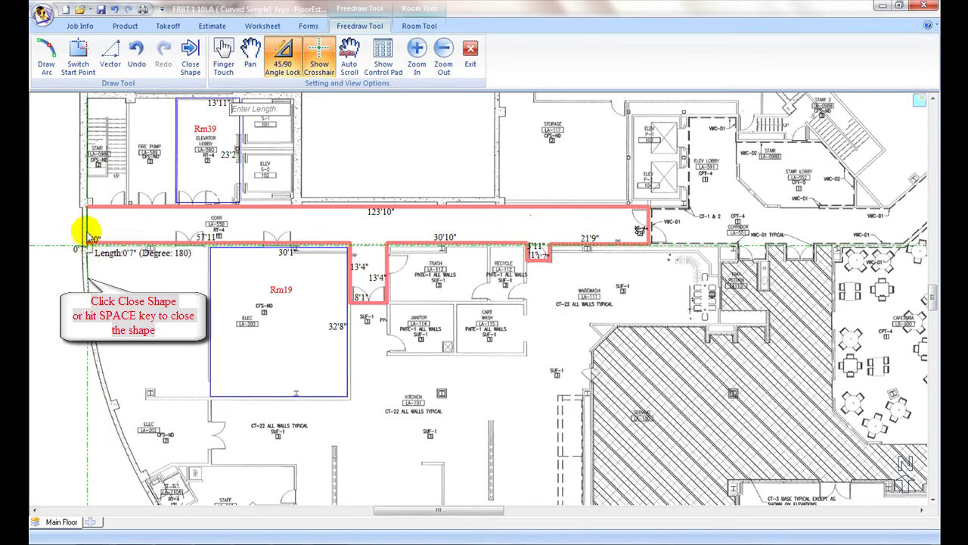
pyautogui.click(190, 57)
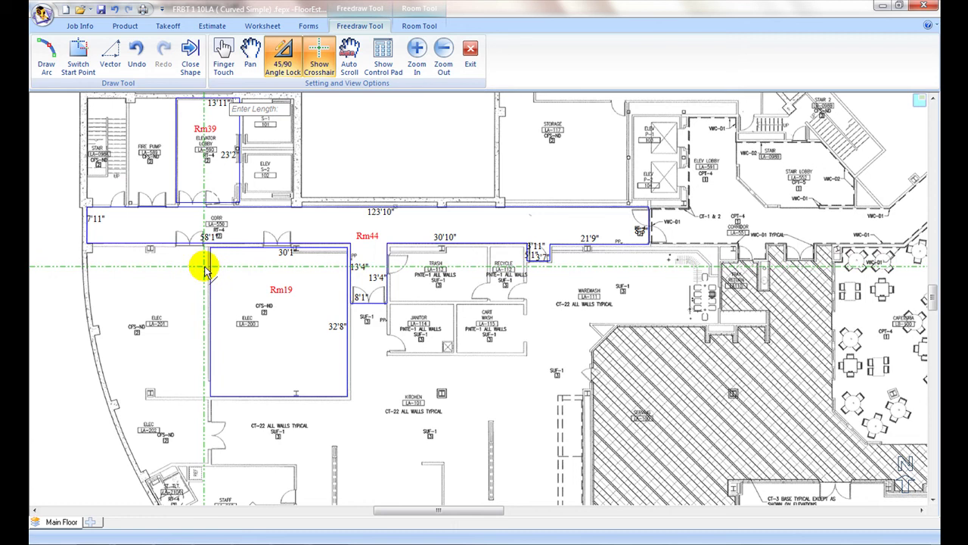
# Outline the fire pump room's four corners and close the shape as Rm45.
pyautogui.click(133, 102)
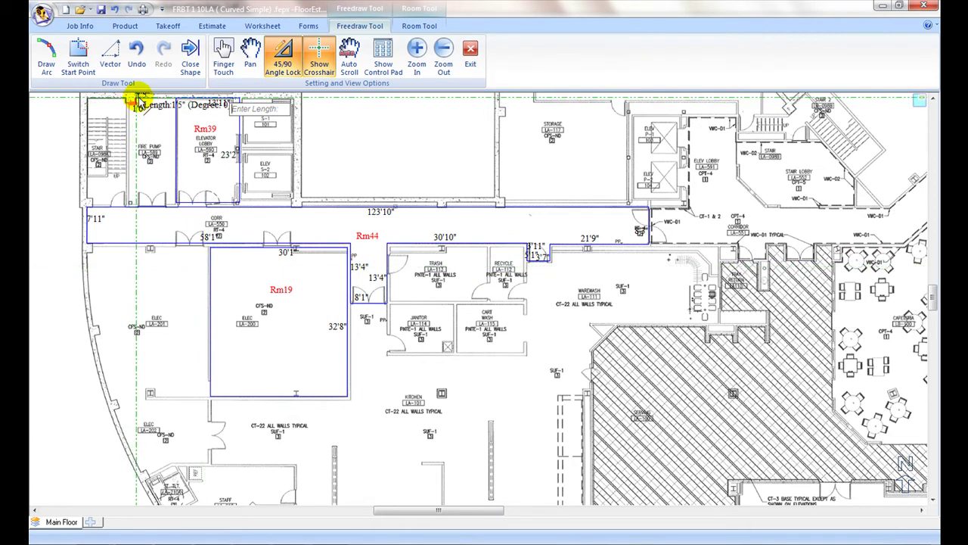
pyautogui.click(177, 100)
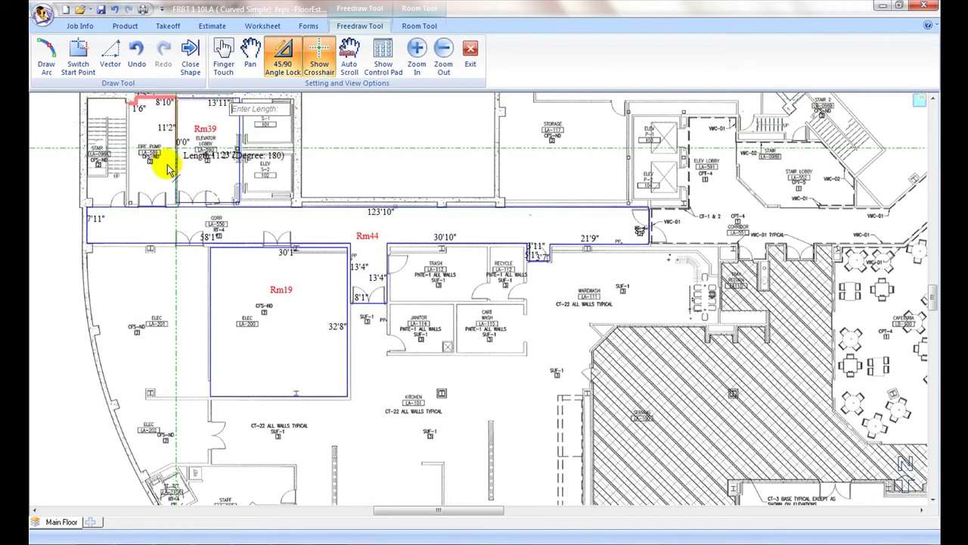
pyautogui.click(171, 199)
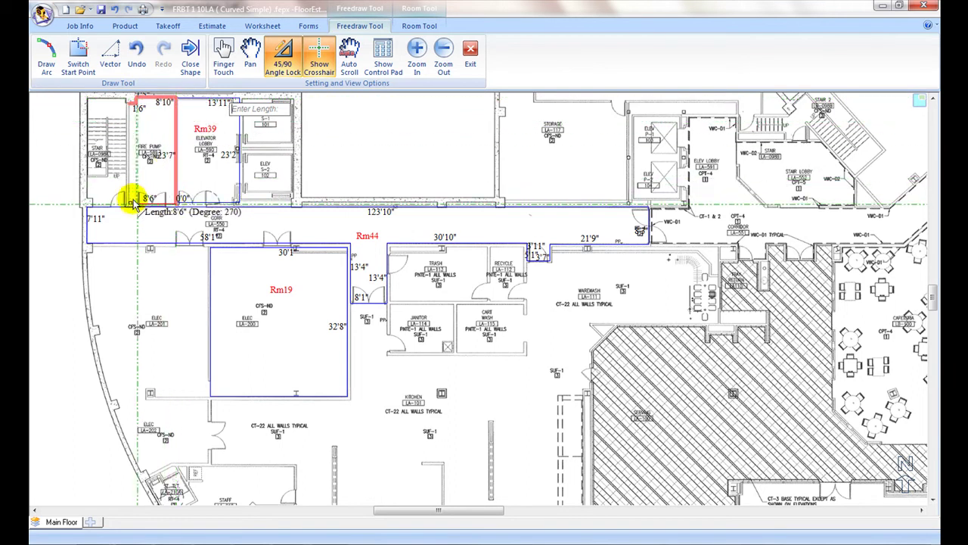
pyautogui.click(129, 199)
pyautogui.click(129, 100)
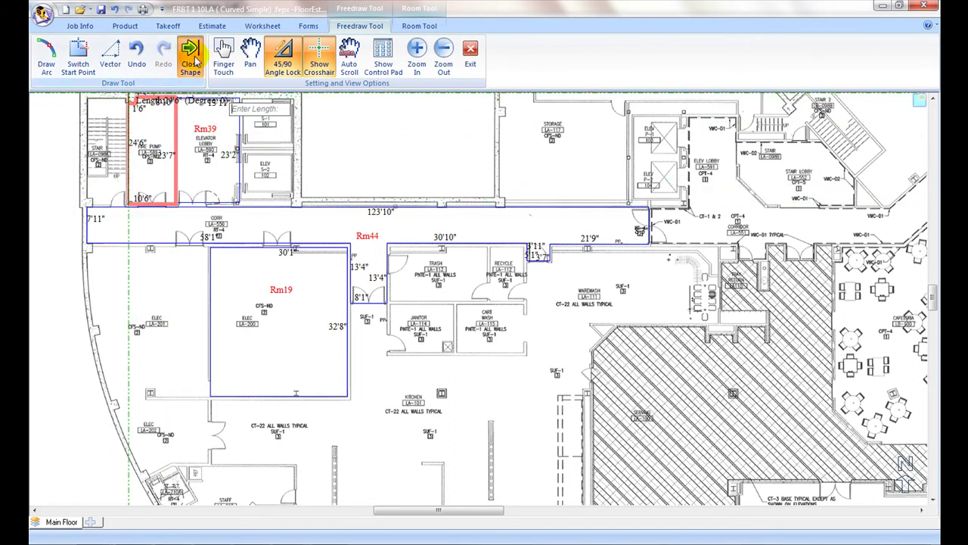
pyautogui.click(190, 60)
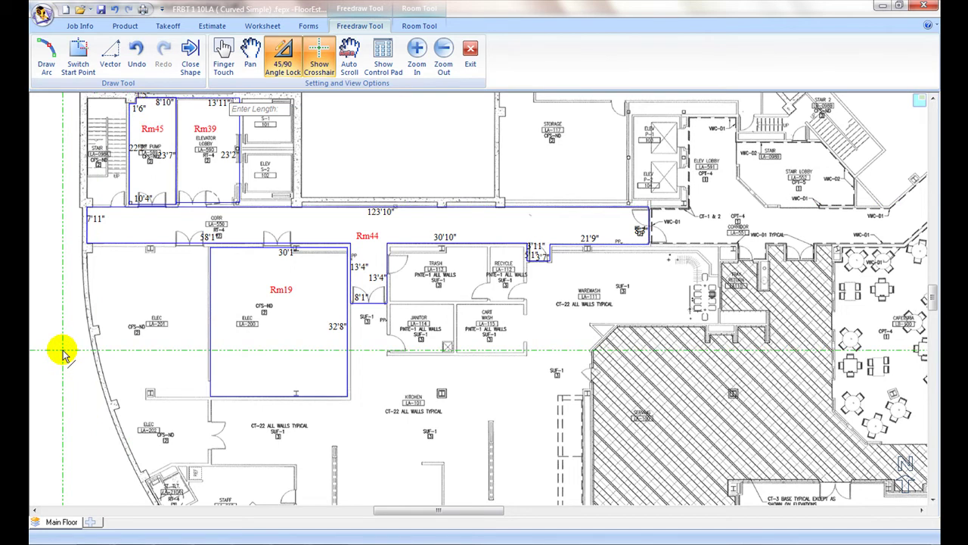
pyautogui.moveTo(933, 306); pyautogui.dragTo(934, 311)
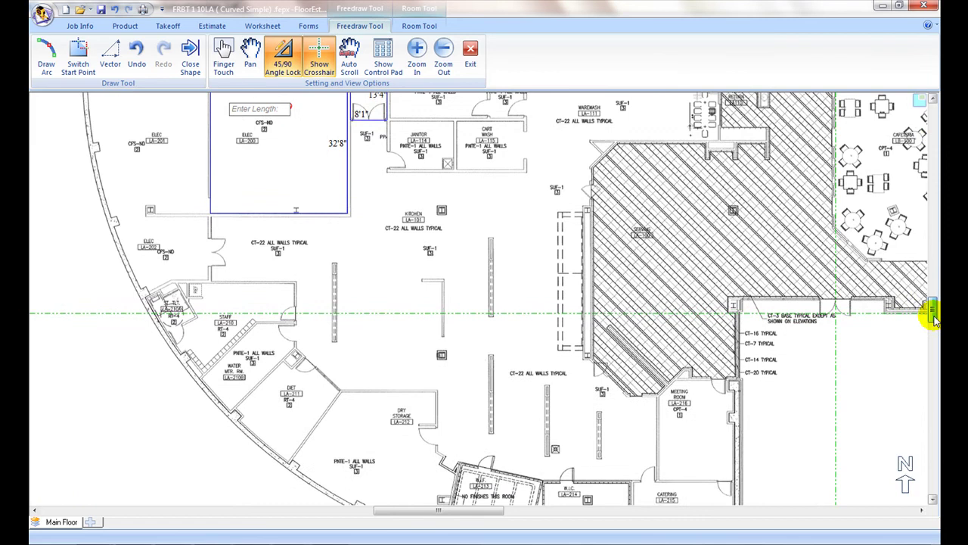
# Trace the lower ELEC room against the curved wall as a small closed room.
pyautogui.click(112, 218)
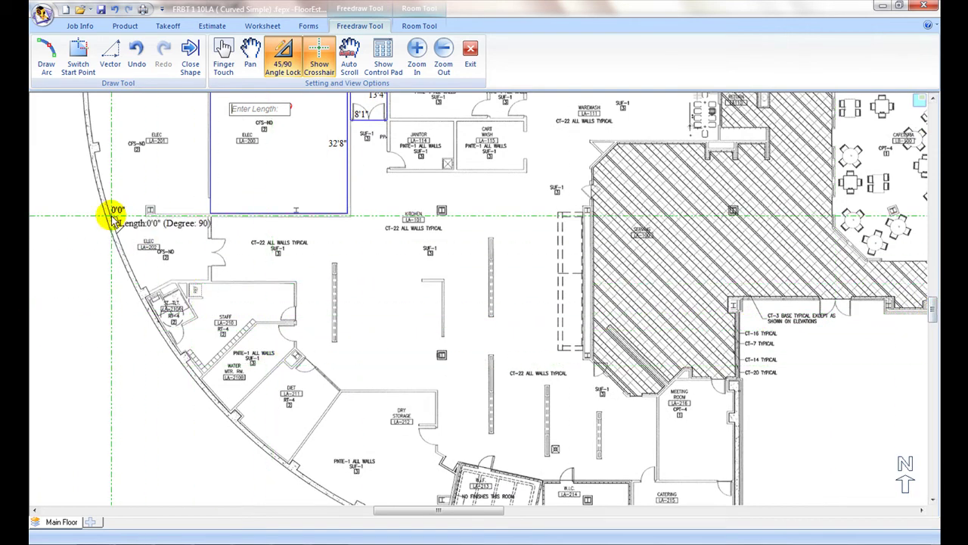
pyautogui.click(209, 218)
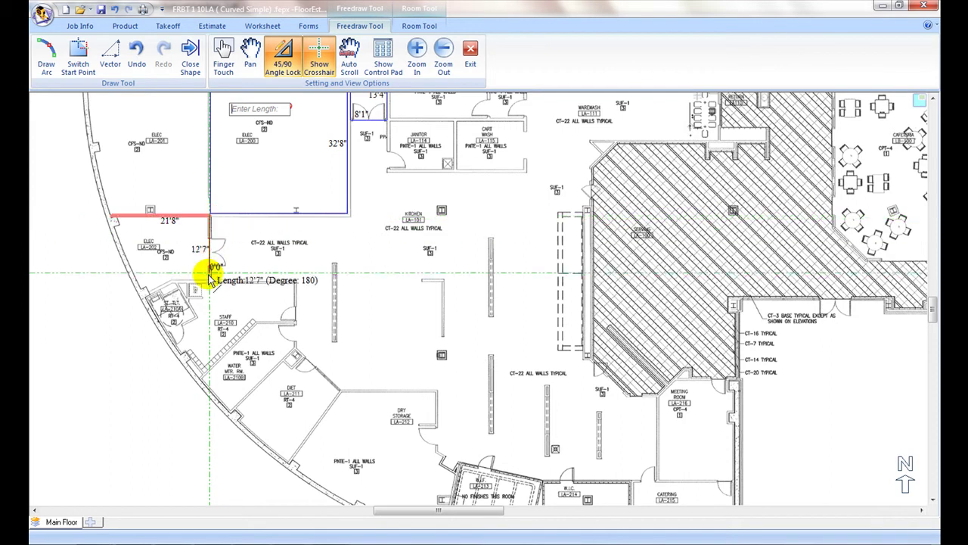
pyautogui.click(210, 280)
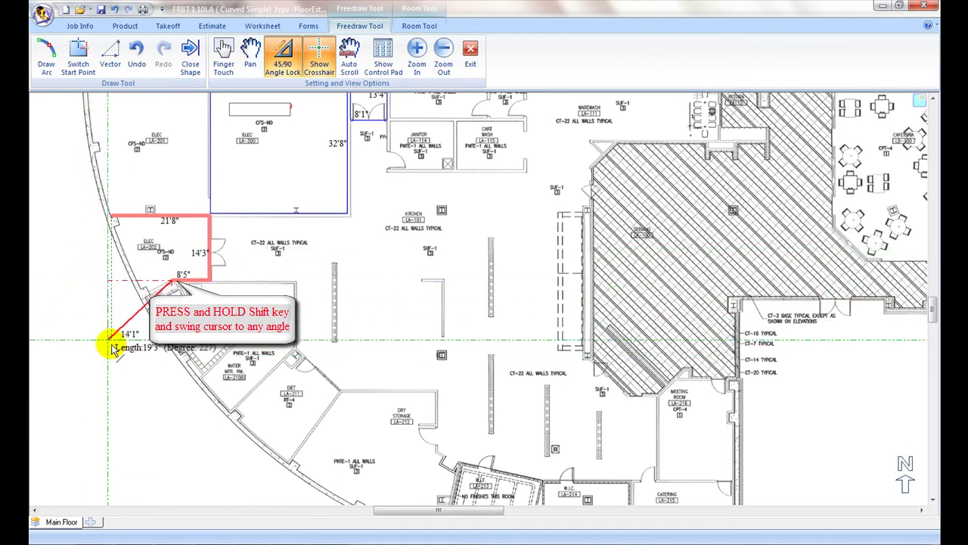
pyautogui.click(143, 297)
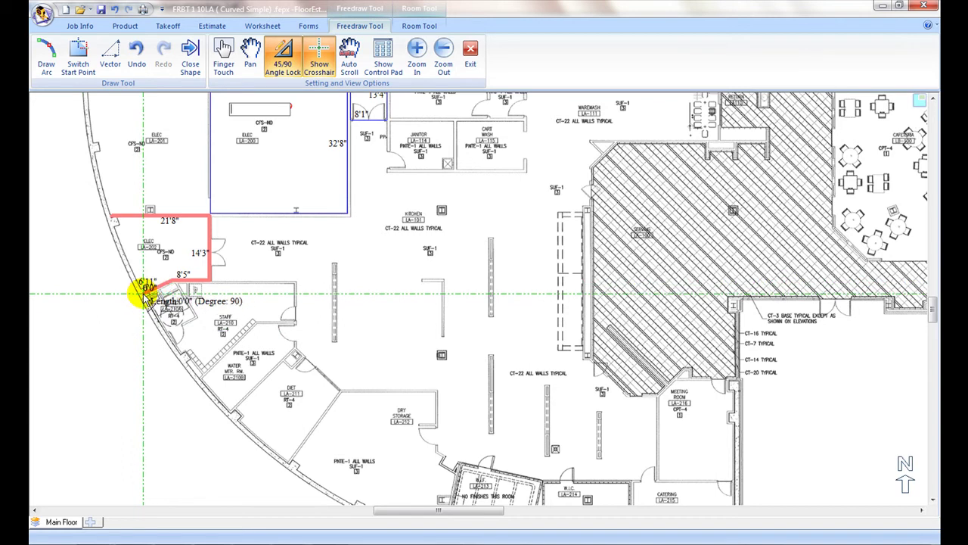
pyautogui.click(113, 218)
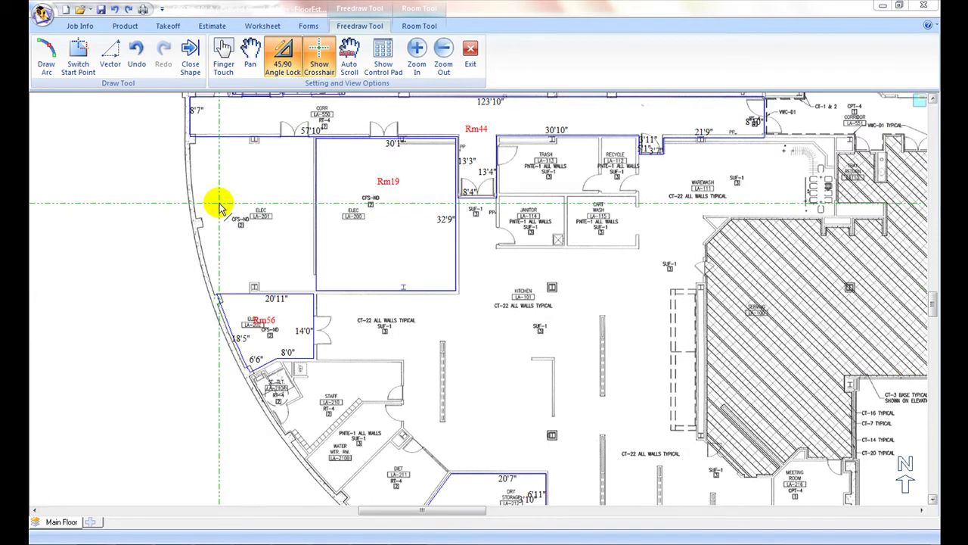
# Trace the upper ELEC room as Rm64 with 26'5" top and 32'11" right walls.
pyautogui.click(189, 138)
pyautogui.click(313, 139)
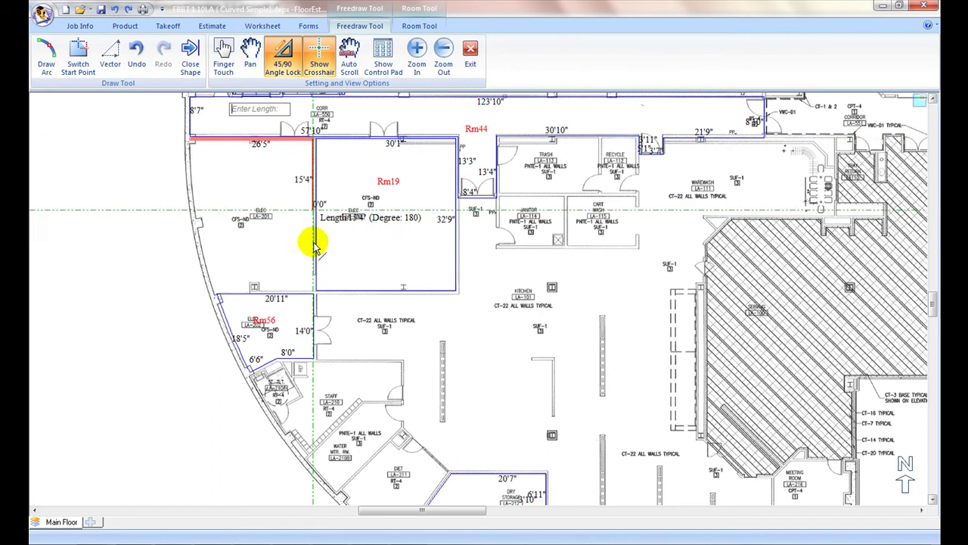
pyautogui.click(312, 291)
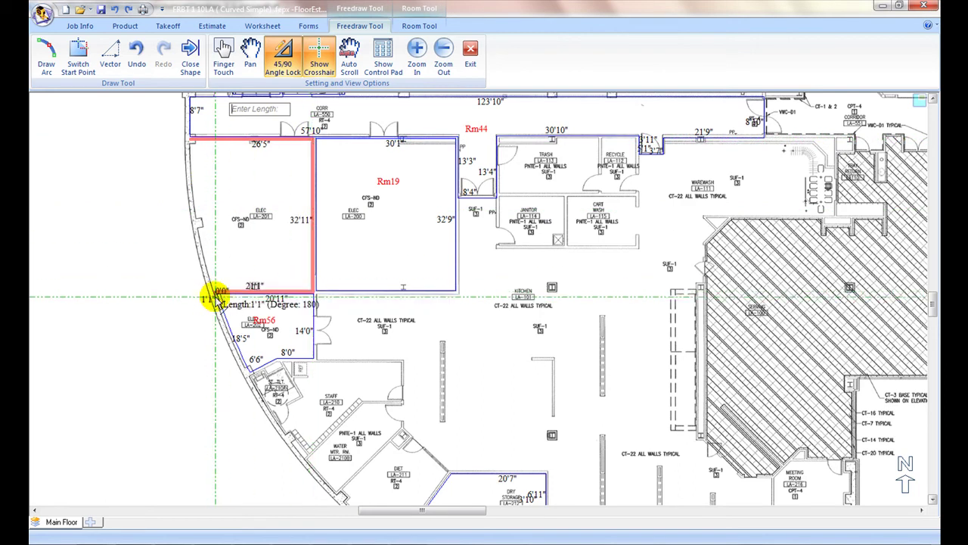
pyautogui.click(217, 278)
pyautogui.click(190, 139)
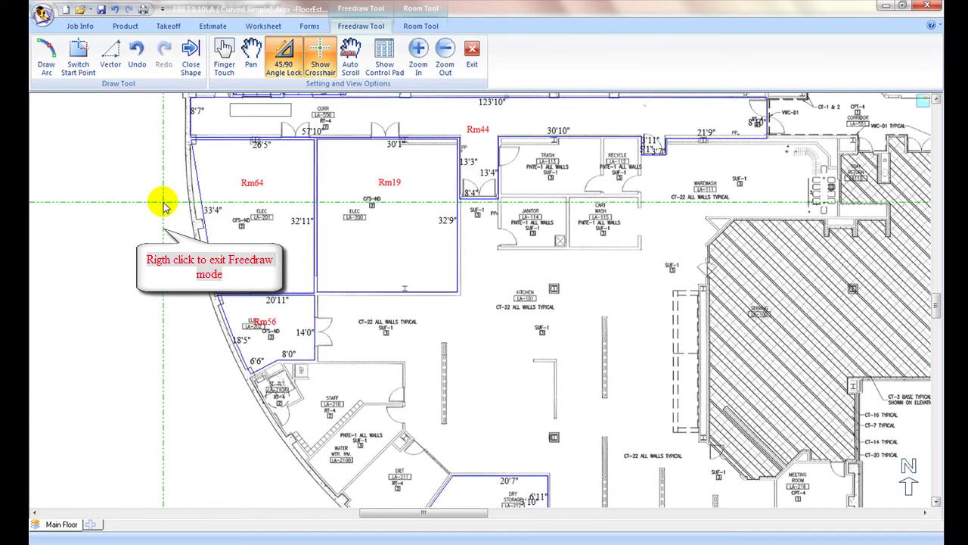
pyautogui.rightClick(164, 204)
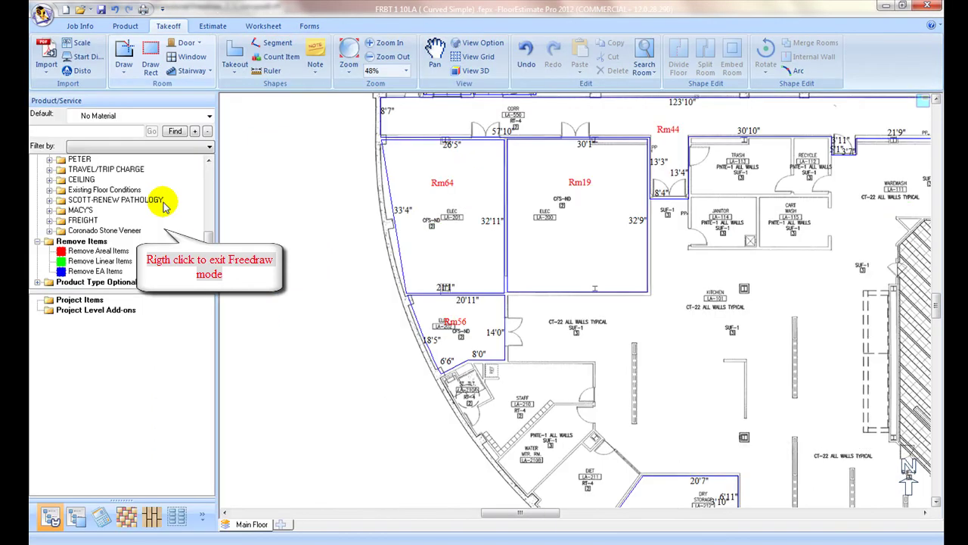
# Select Rm64, try arcing its left wall, then delete the room.
pyautogui.click(409, 209)
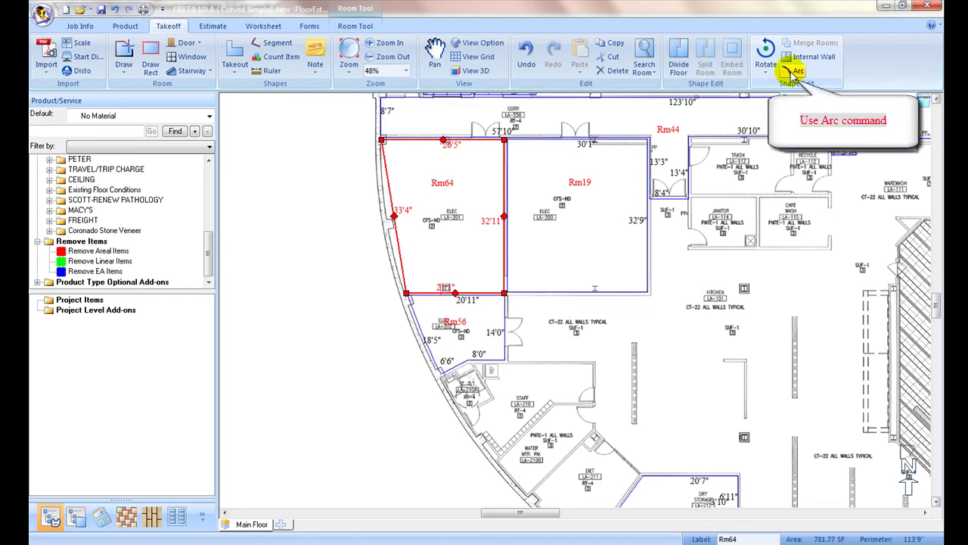
pyautogui.click(399, 215)
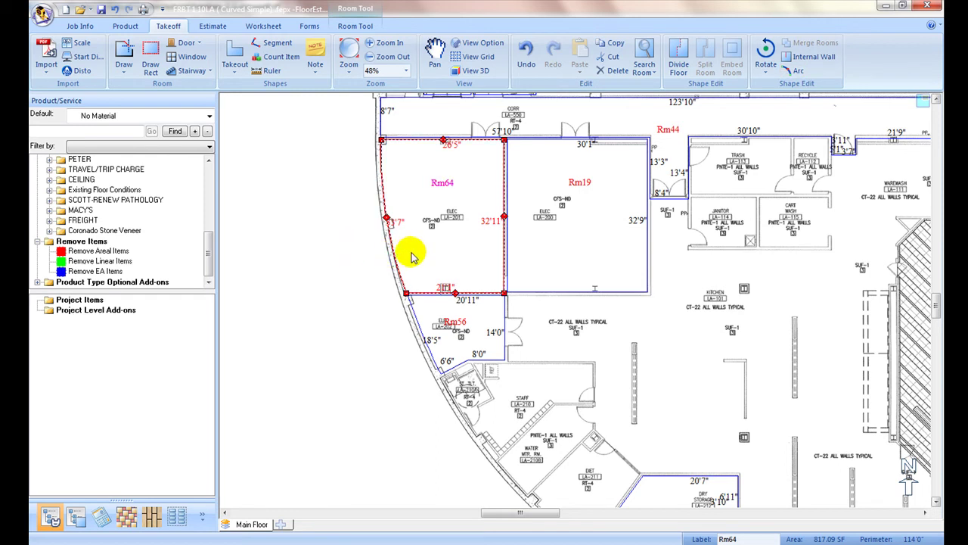
pyautogui.press('Delete')
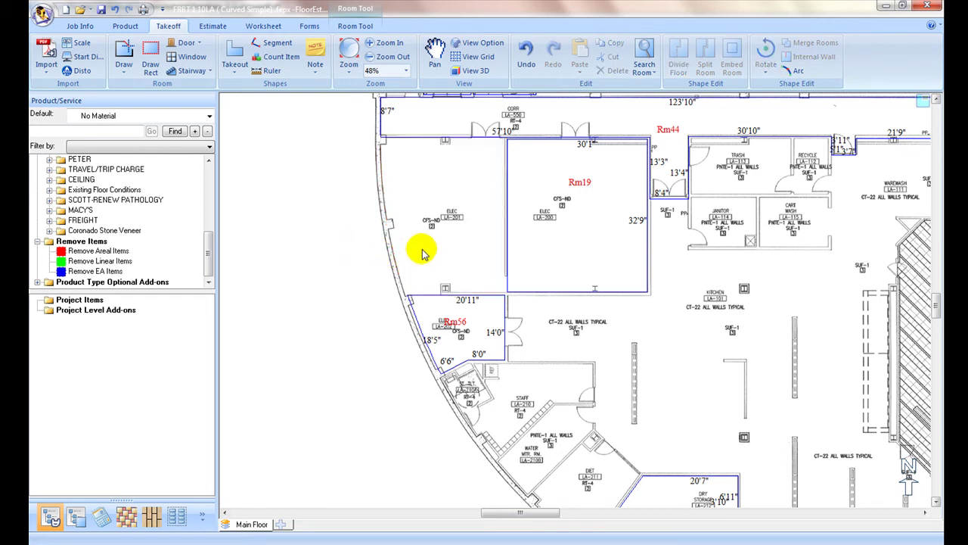
# Retrace the ELEC room with a 33'5" arc along the curved outer wall and close it.
pyautogui.click(123, 51)
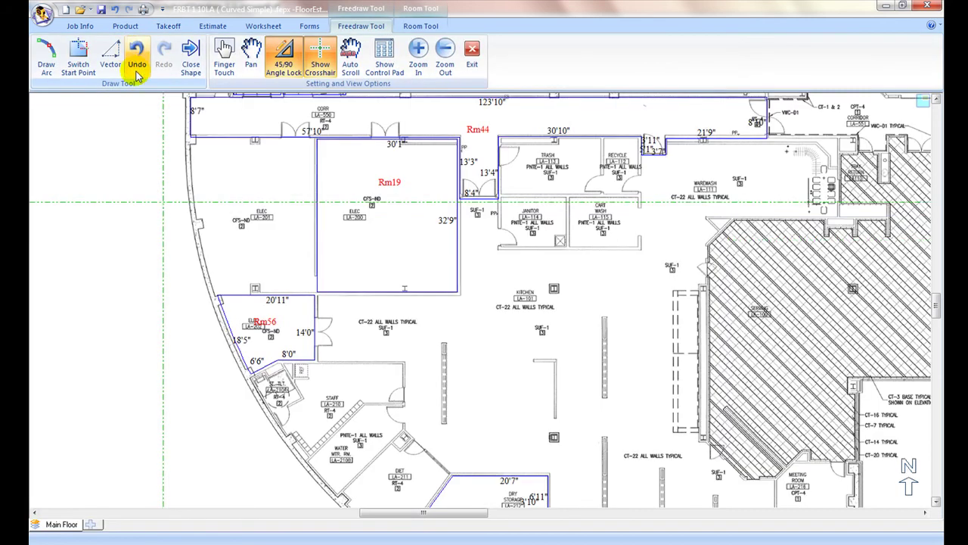
pyautogui.click(190, 141)
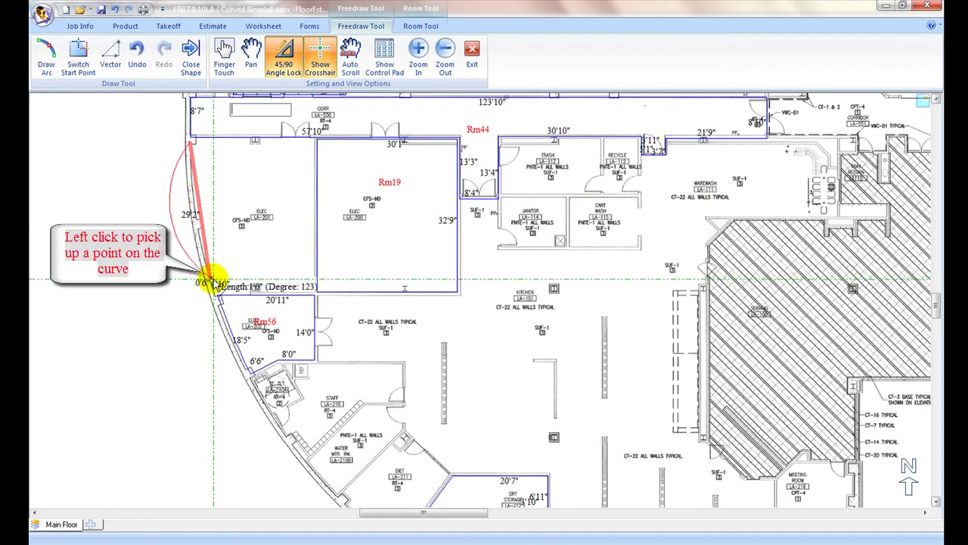
pyautogui.click(210, 281)
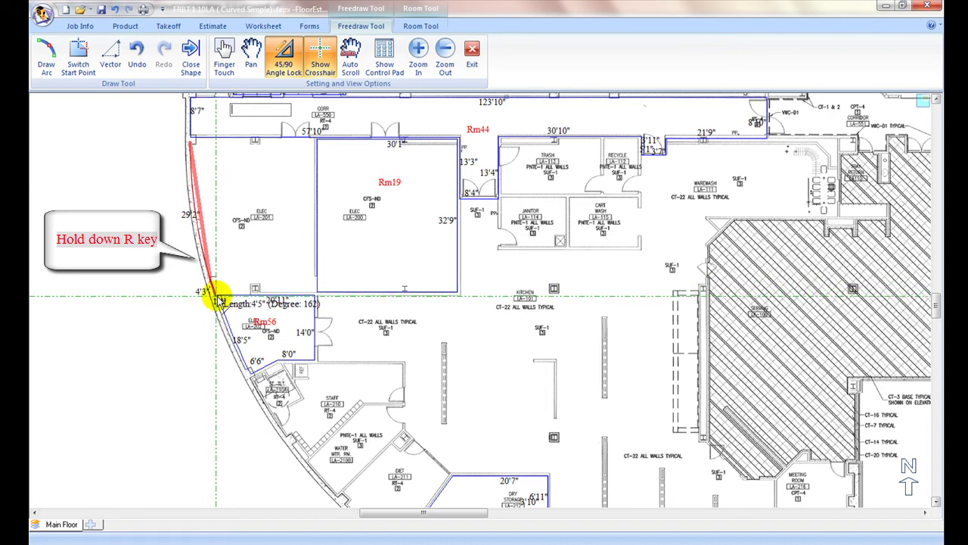
pyautogui.press('r')
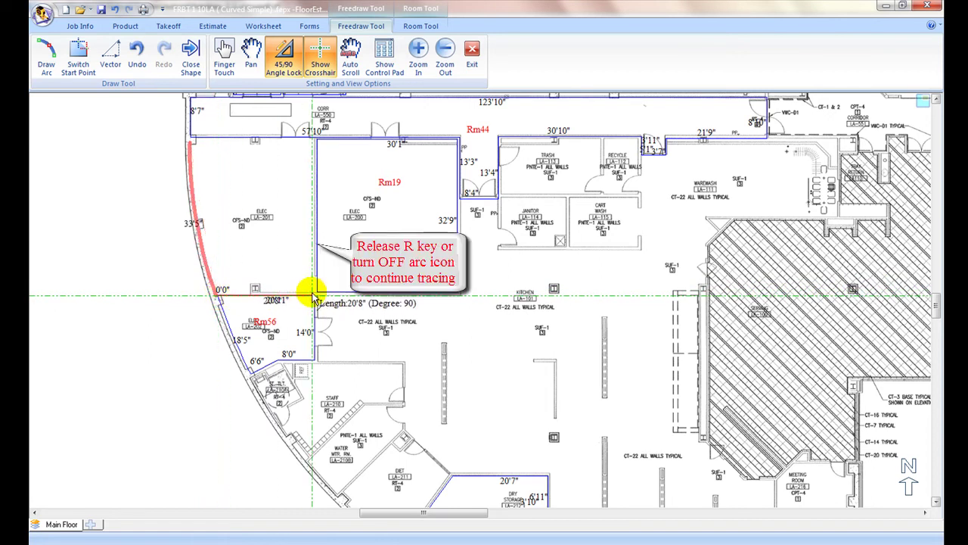
pyautogui.click(312, 141)
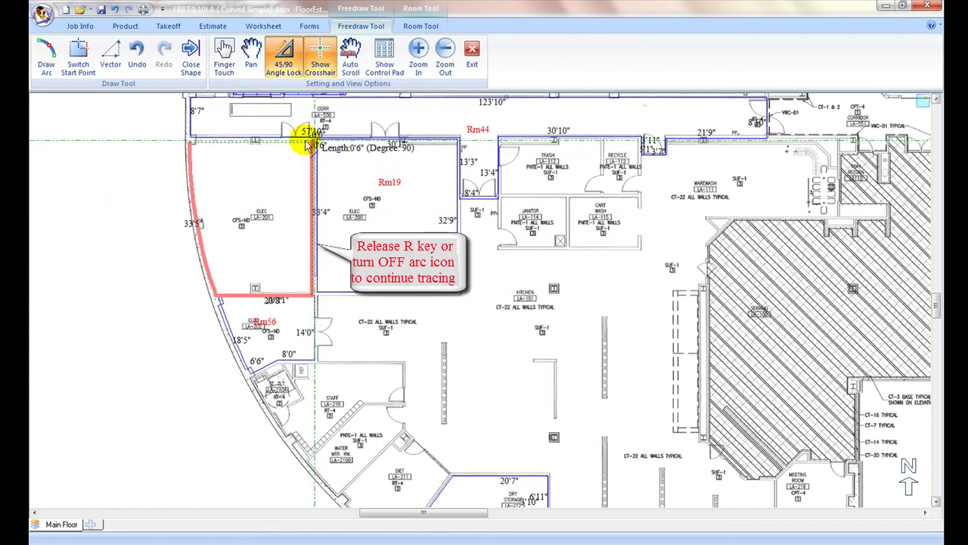
pyautogui.click(198, 148)
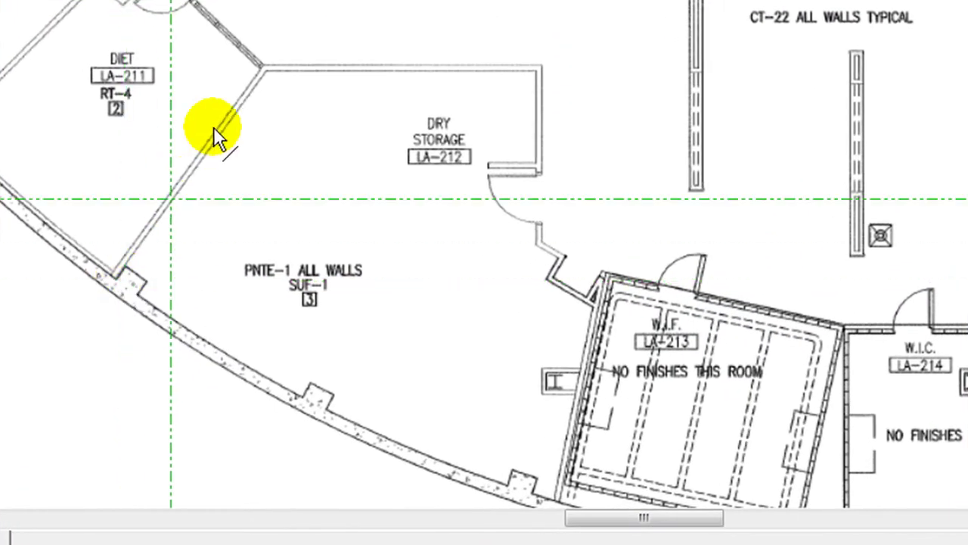
# Trace the 20'7" top wall, then 6'11", 3'10", 0'6" and 6'0" segments down the right side.
pyautogui.click(267, 71)
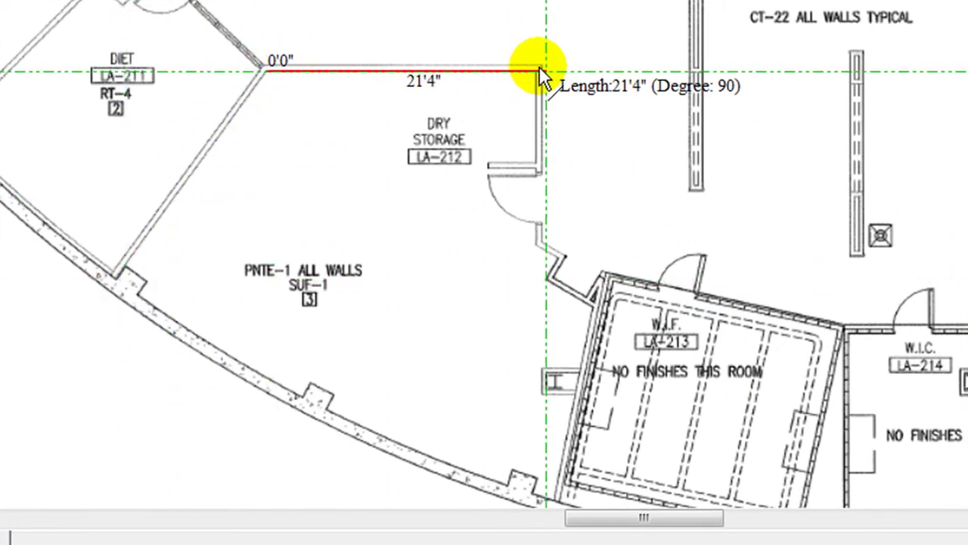
pyautogui.click(536, 70)
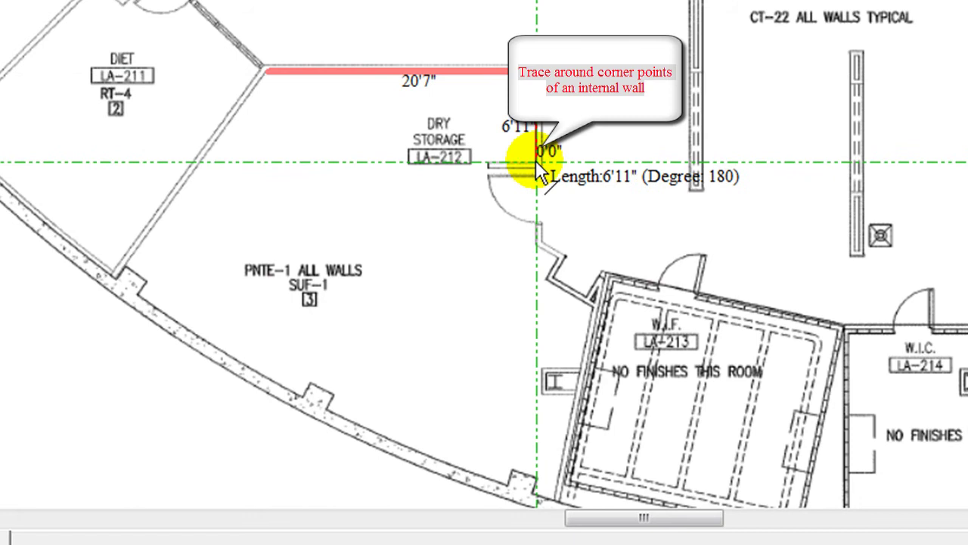
pyautogui.click(537, 162)
pyautogui.click(487, 160)
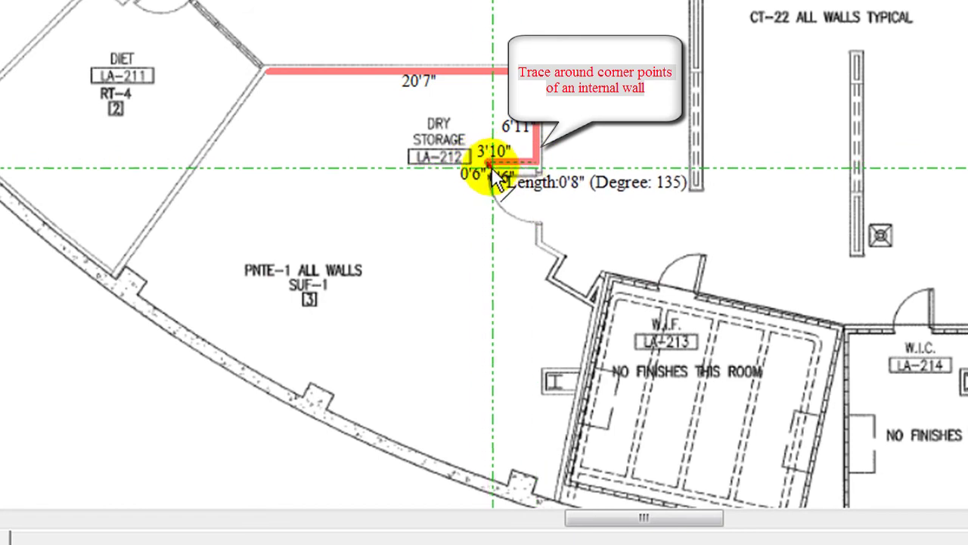
pyautogui.click(477, 168)
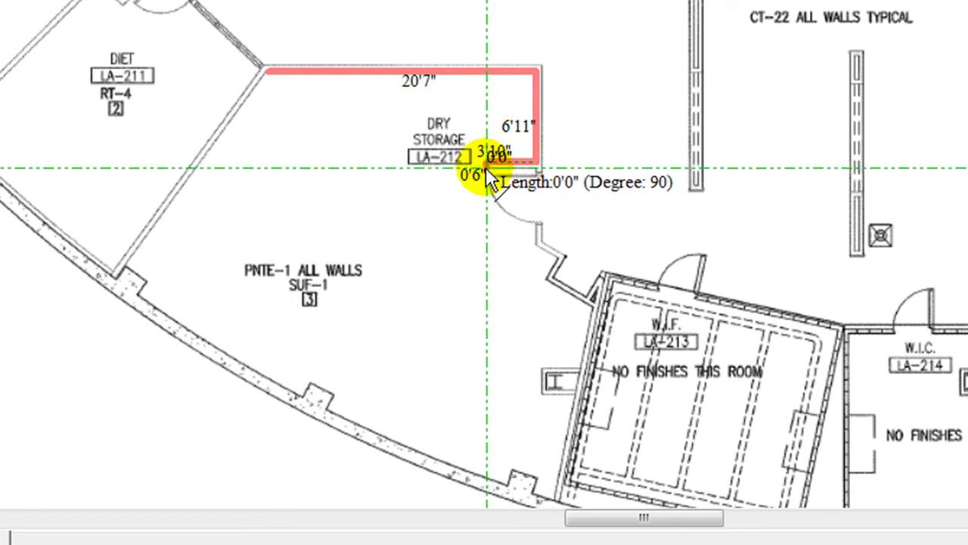
pyautogui.click(538, 173)
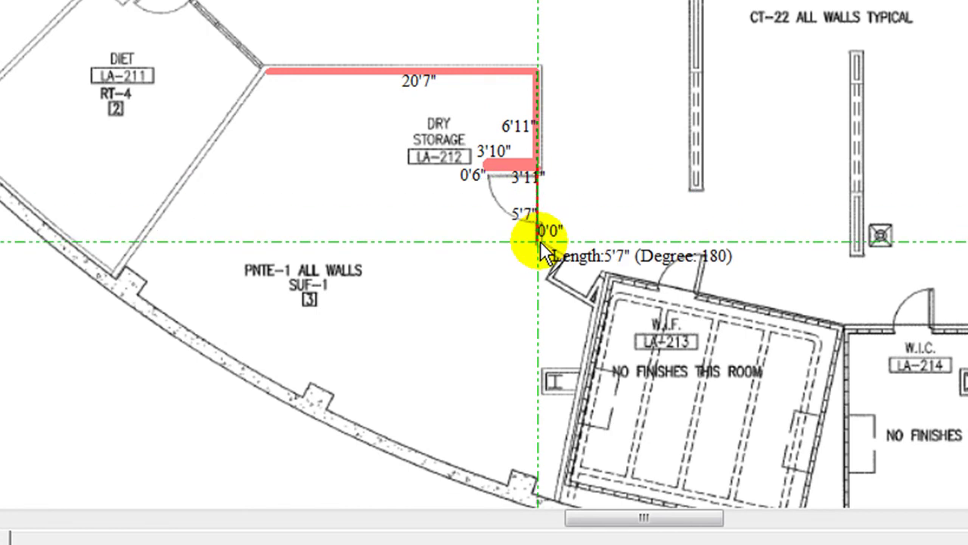
pyautogui.click(539, 246)
# Continue around the wall jog and freezer: 4'1", 5'0", 3'0", 1'8", 2' and 8'6" segments.
pyautogui.click(556, 254)
pyautogui.click(548, 280)
pyautogui.click(592, 304)
pyautogui.click(581, 370)
pyautogui.click(543, 371)
pyautogui.click(543, 392)
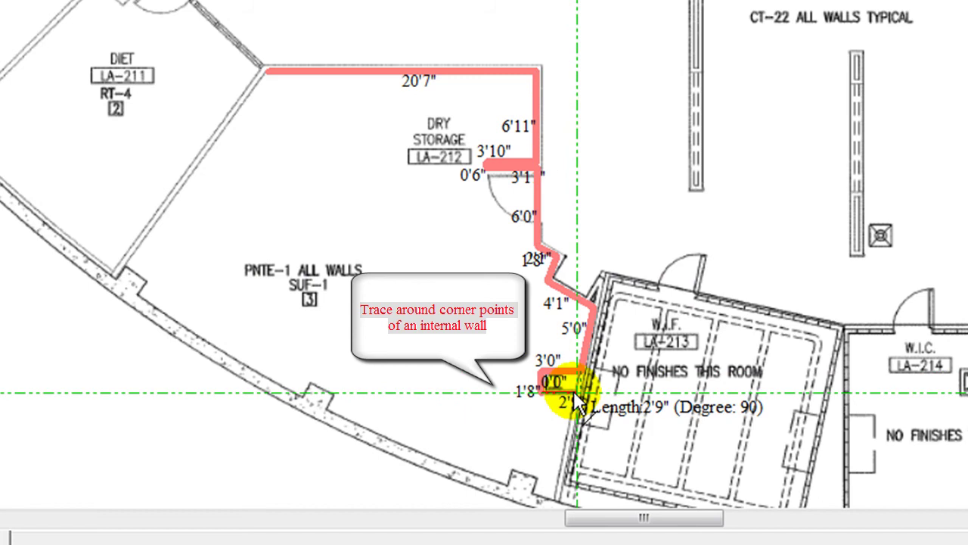
pyautogui.click(567, 396)
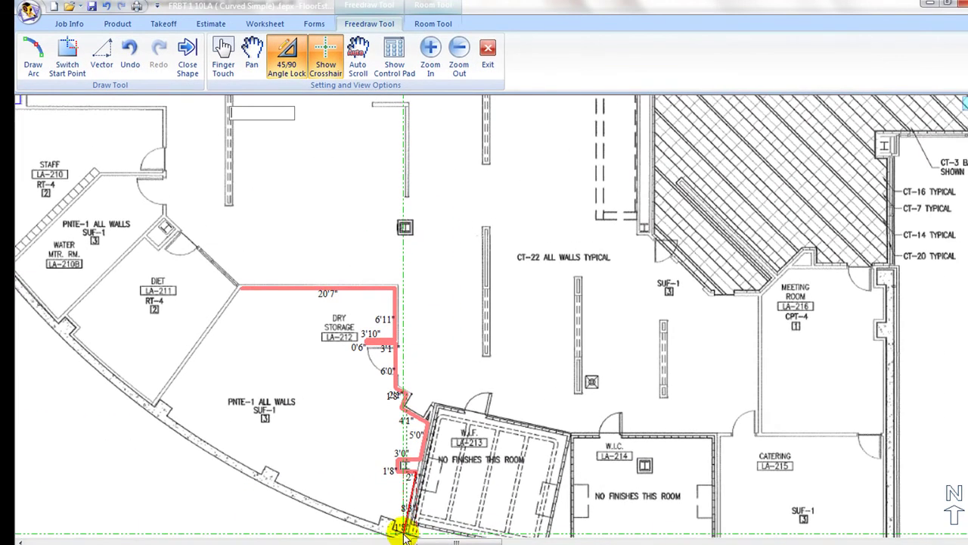
pyautogui.click(403, 533)
# Undo the last three segments and redraw 1'7" and 2'0" segments at the wall corner.
pyautogui.hotkey('ctrl', 'z')
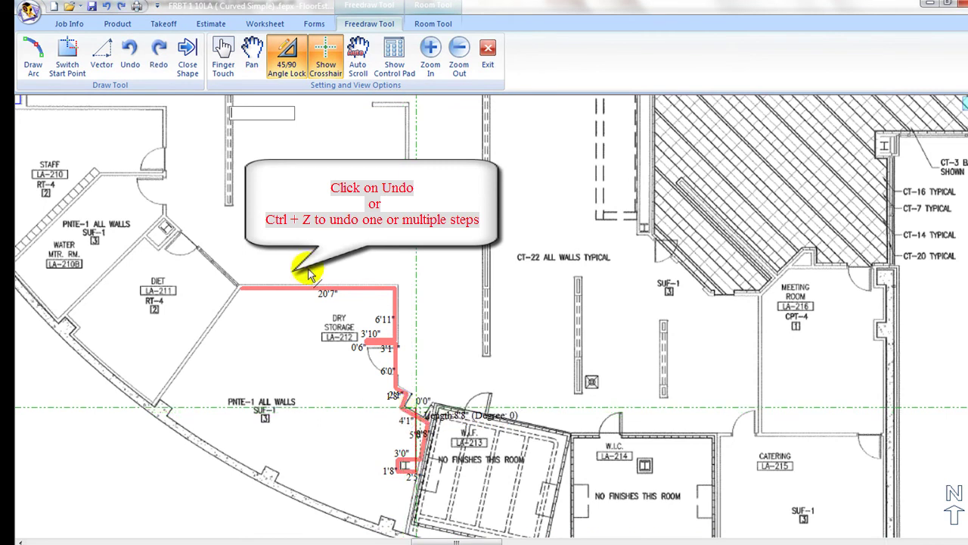
pyautogui.click(130, 55)
pyautogui.click(130, 55)
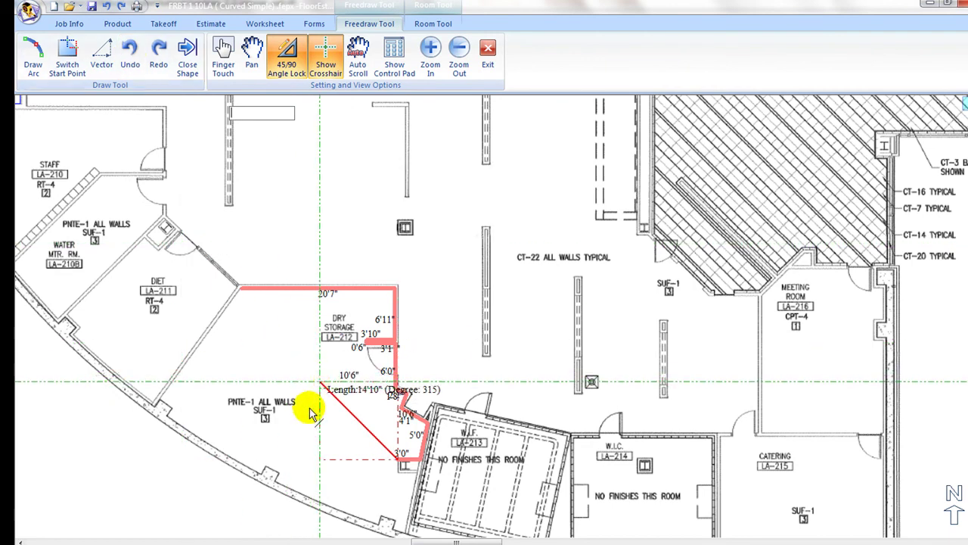
pyautogui.click(399, 475)
pyautogui.click(406, 480)
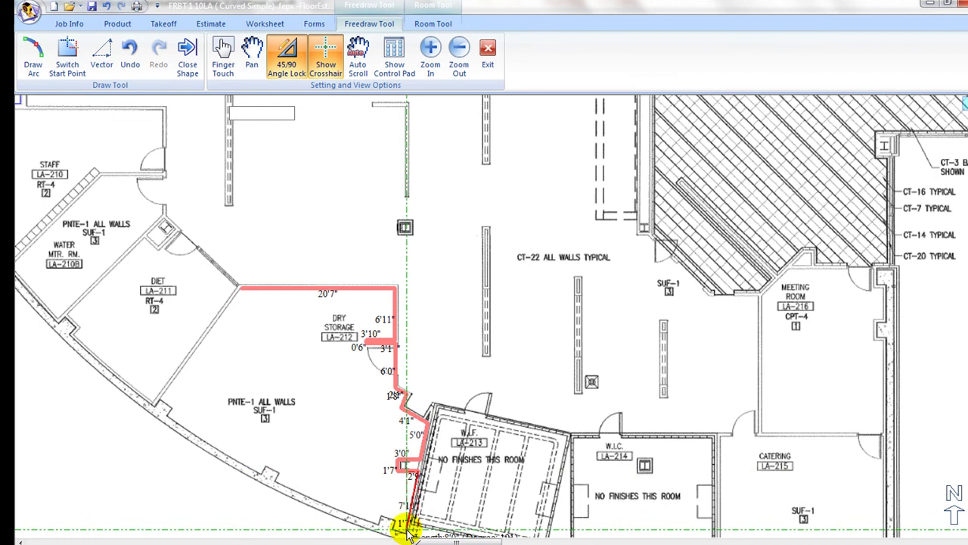
# Add the 37'7" segment along the curved wall, close the outline as Rm63, and exit.
pyautogui.click(156, 409)
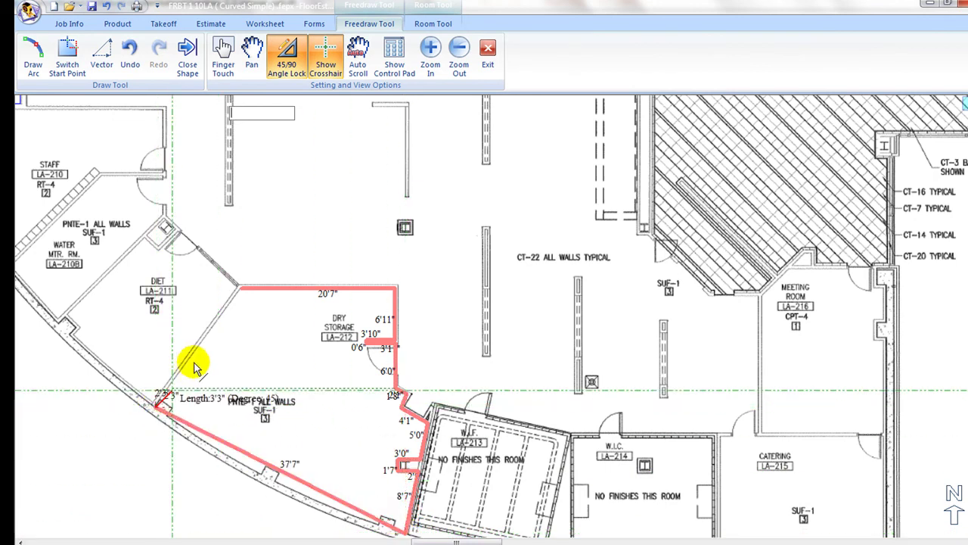
pyautogui.click(242, 290)
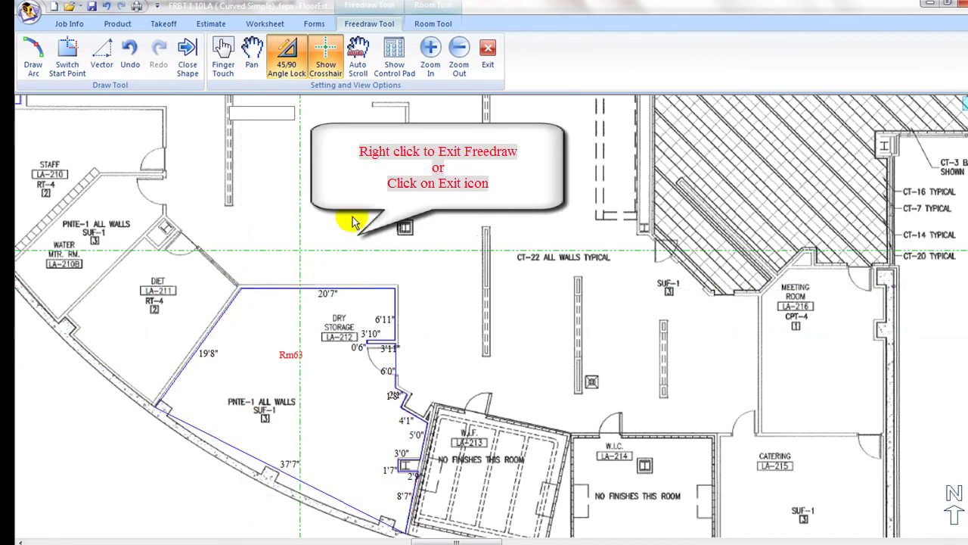
pyautogui.click(487, 57)
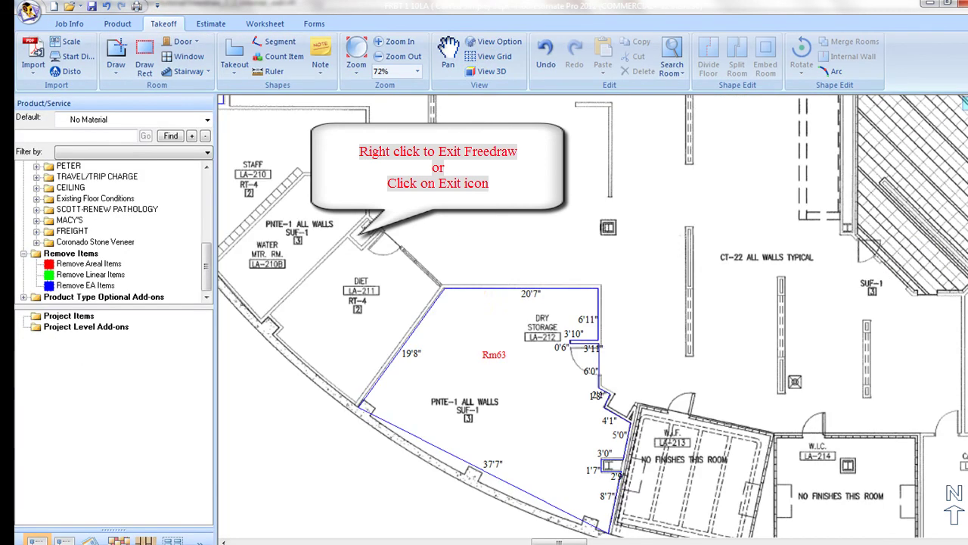
pyautogui.click(519, 416)
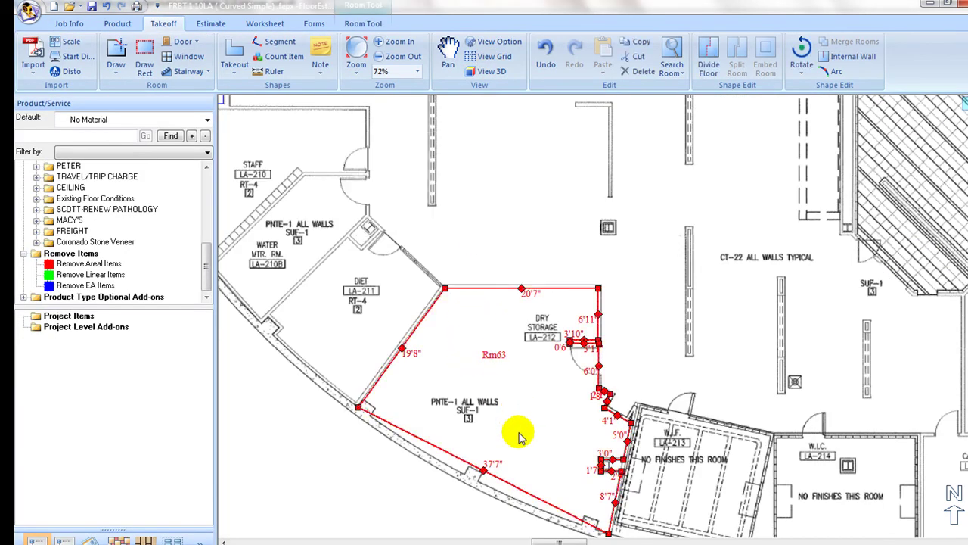